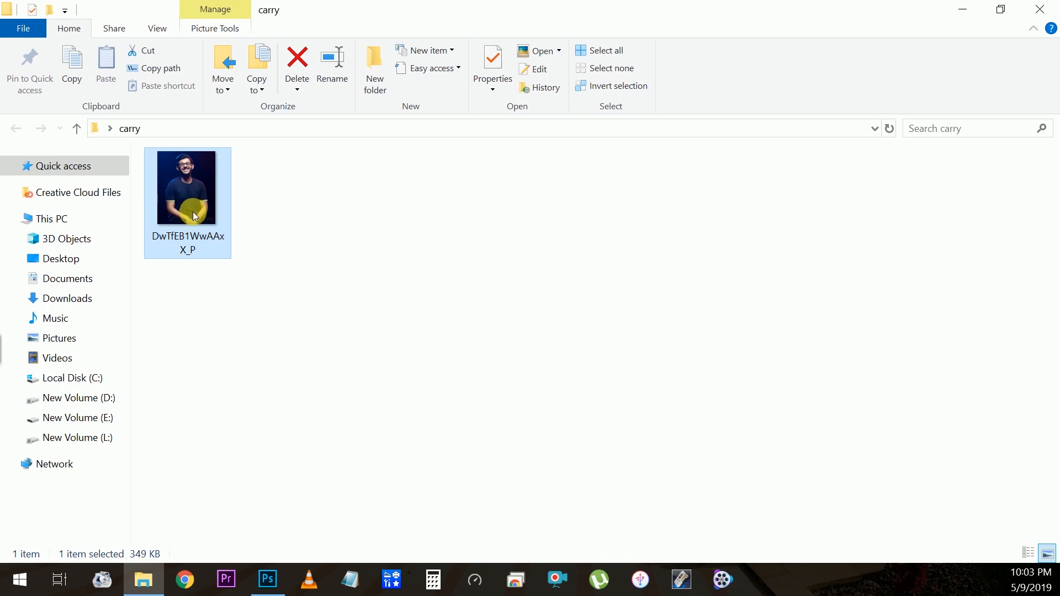
# Open the portrait DwTfEB1WwAAxX_P from the carry folder in Photoshop.
pyautogui.moveTo(202, 237); pyautogui.dragTo(298, 392)
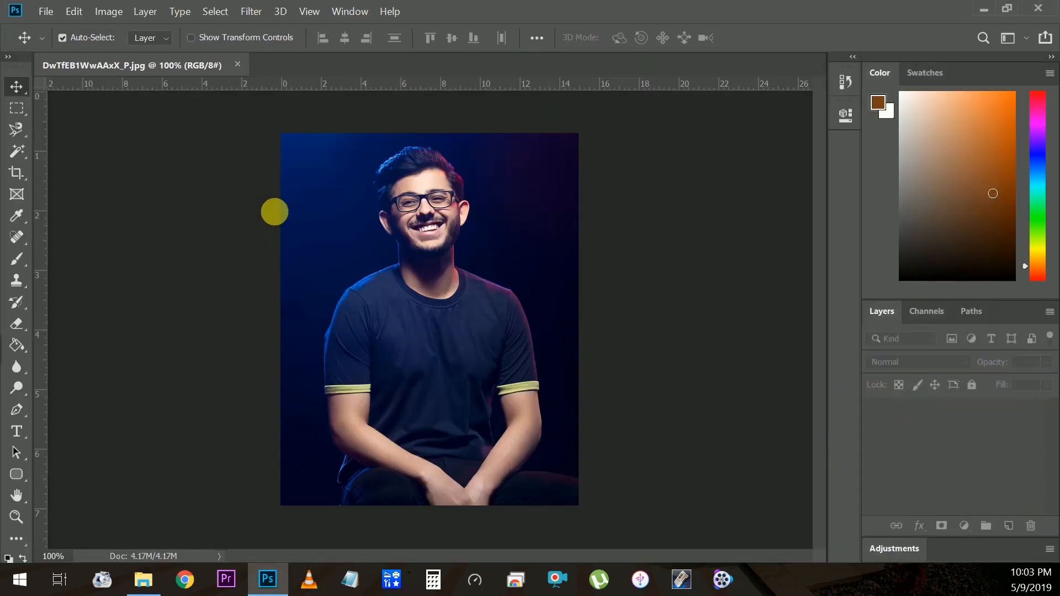
pyautogui.click(240, 12)
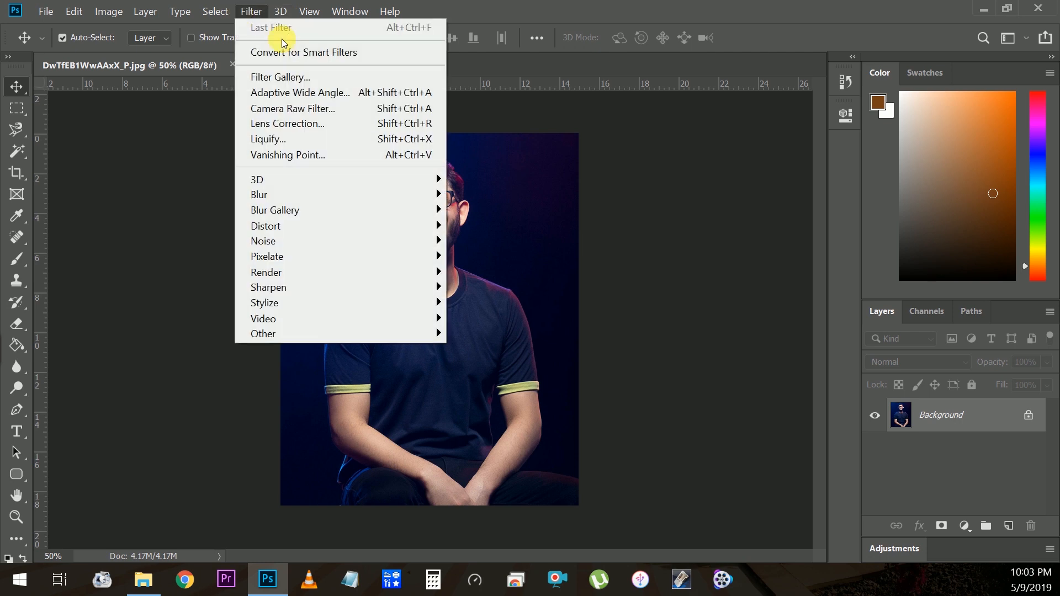
pyautogui.click(308, 107)
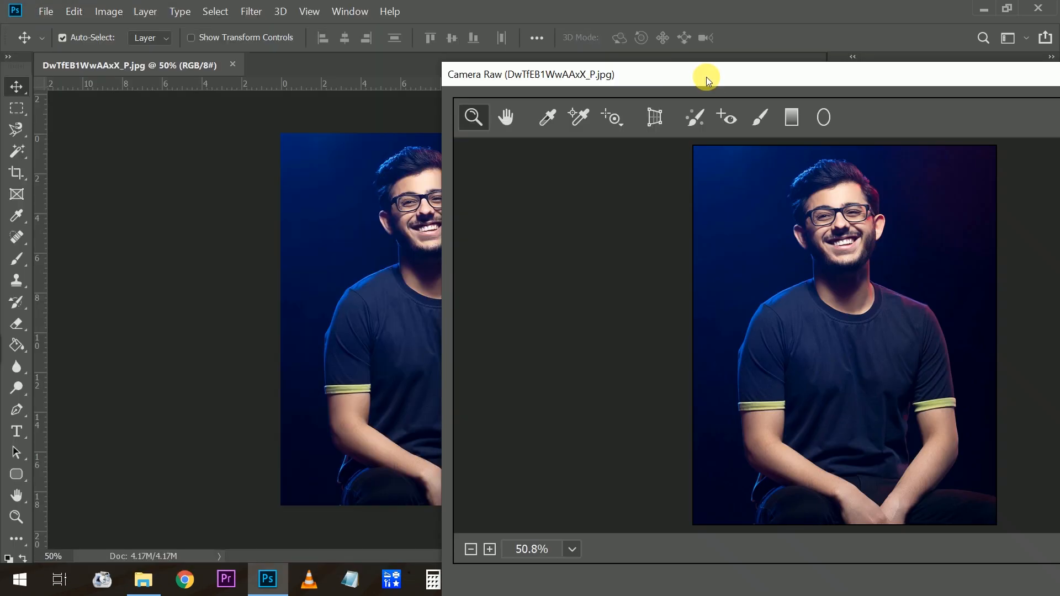
pyautogui.moveTo(703, 77); pyautogui.dragTo(248, 40)
pyautogui.moveTo(75, 28); pyautogui.dragTo(162, 34)
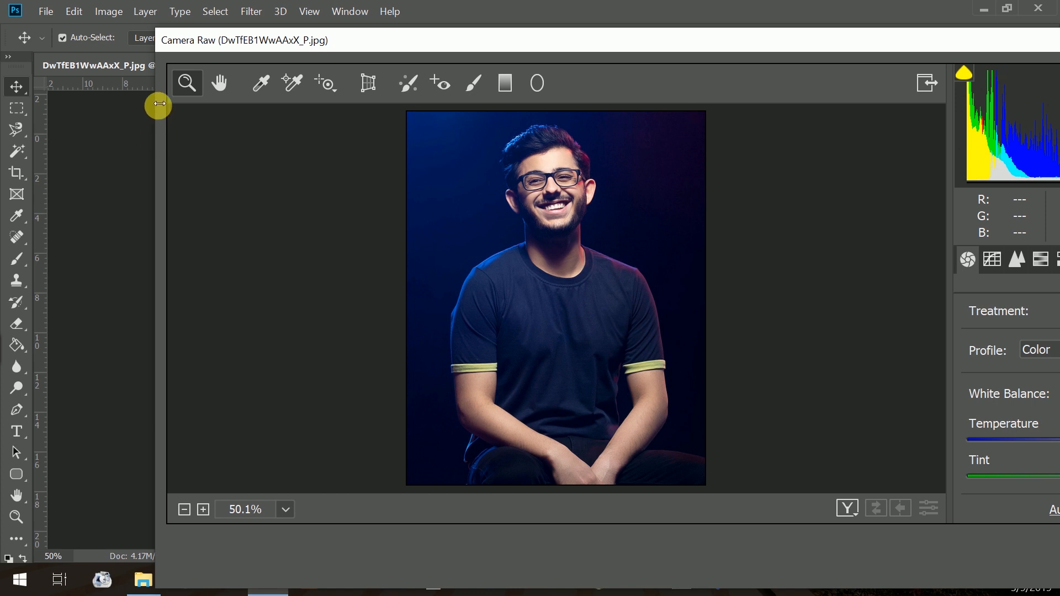
pyautogui.moveTo(159, 104); pyautogui.dragTo(711, 102)
pyautogui.moveTo(823, 43); pyautogui.dragTo(943, 98)
pyautogui.moveTo(310, 84); pyautogui.dragTo(1059, 150)
pyautogui.moveTo(845, 86); pyautogui.dragTo(556, 69)
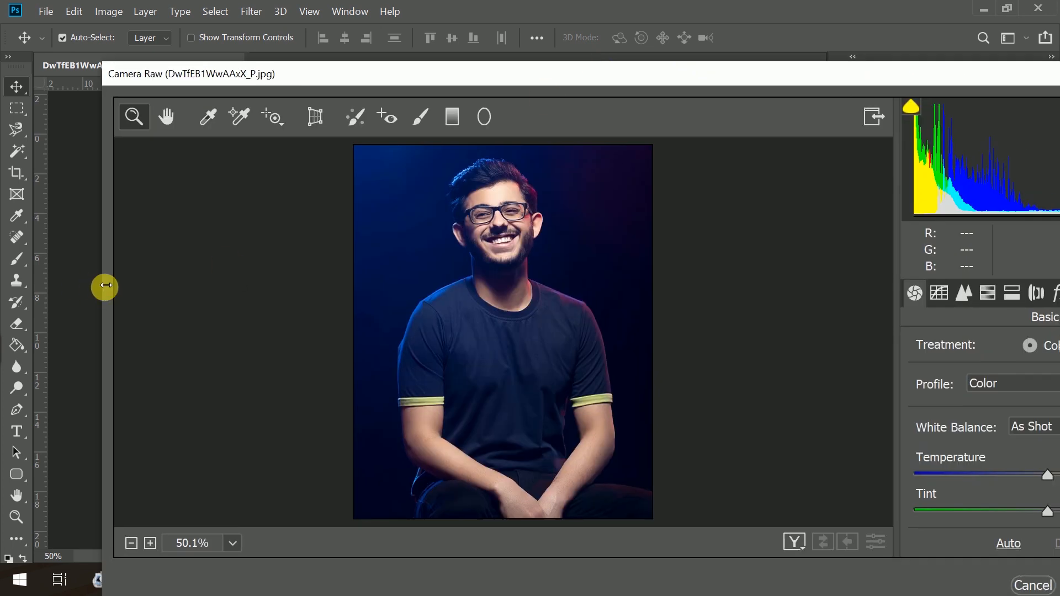
pyautogui.moveTo(106, 285); pyautogui.dragTo(165, 286)
pyautogui.moveTo(688, 79); pyautogui.dragTo(541, 34)
pyautogui.click(874, 250)
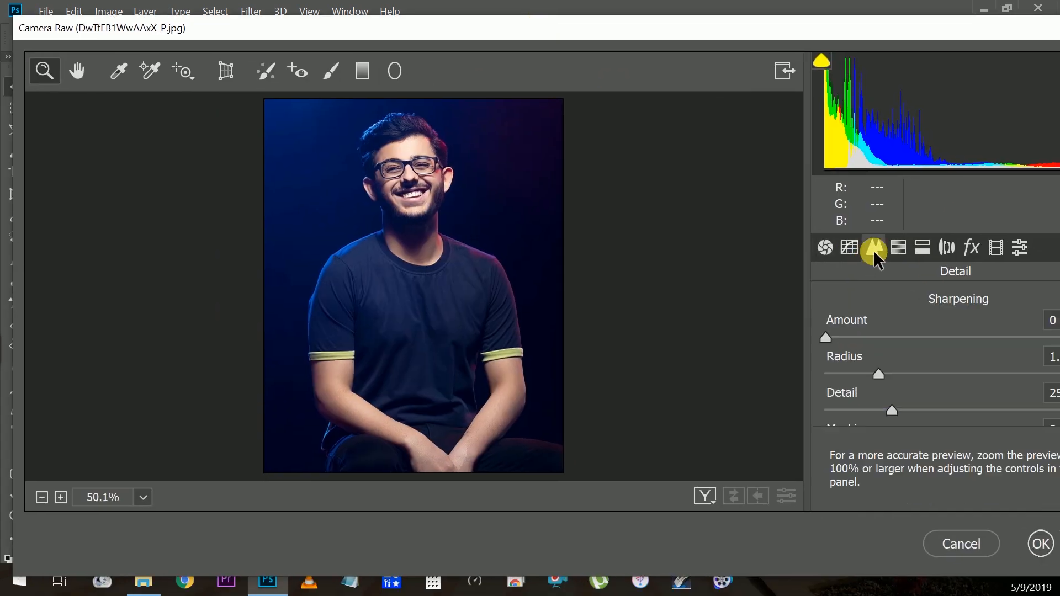
pyautogui.click(898, 248)
pyautogui.scroll(-3, 937, 410)
pyautogui.moveTo(958, 421); pyautogui.dragTo(803, 418)
pyautogui.click(975, 534)
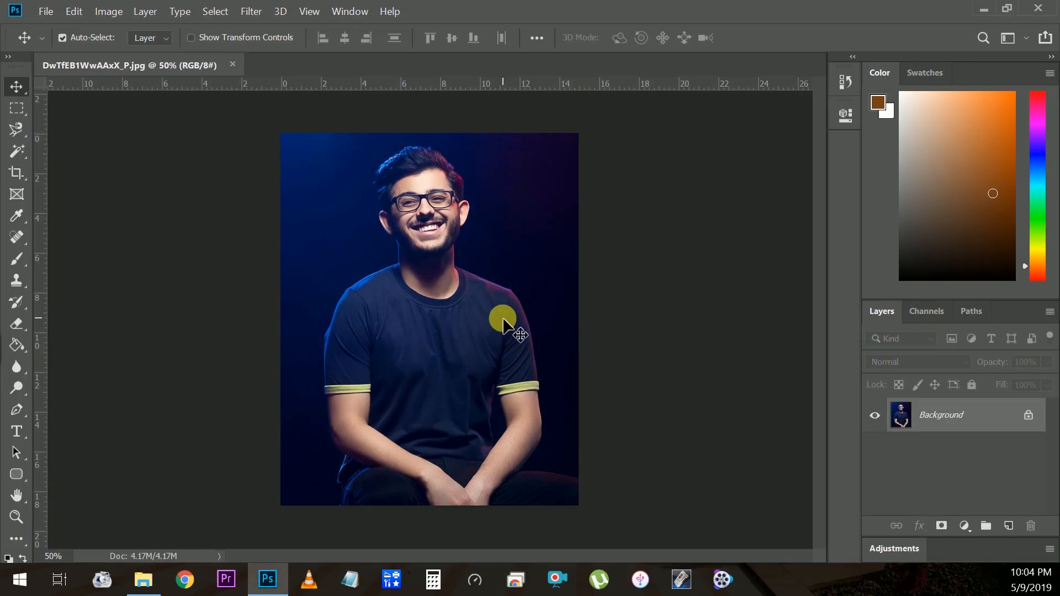
pyautogui.click(248, 13)
pyautogui.click(296, 111)
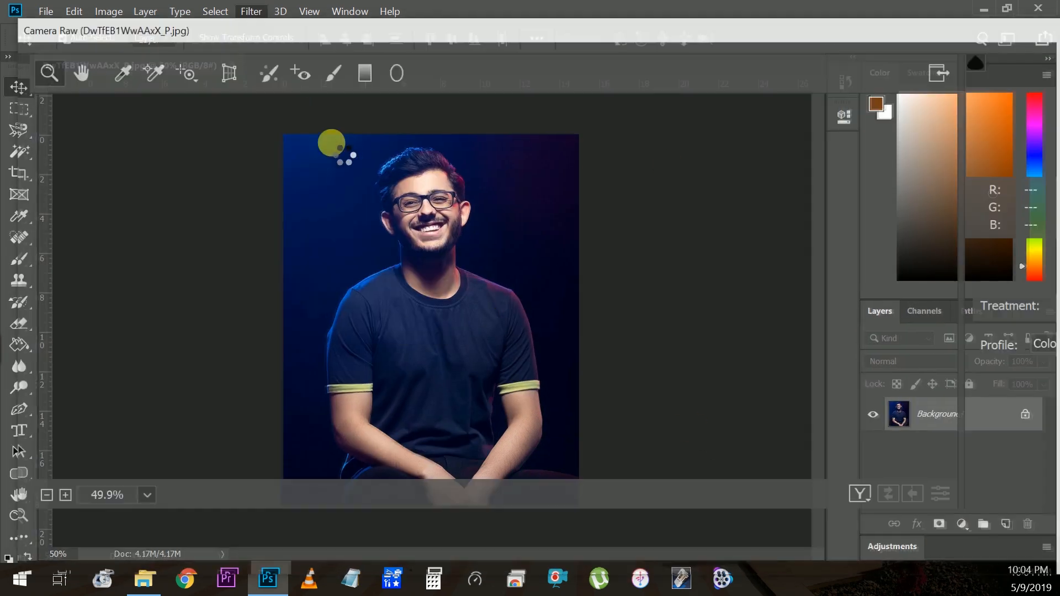
pyautogui.moveTo(957, 29); pyautogui.dragTo(858, 45)
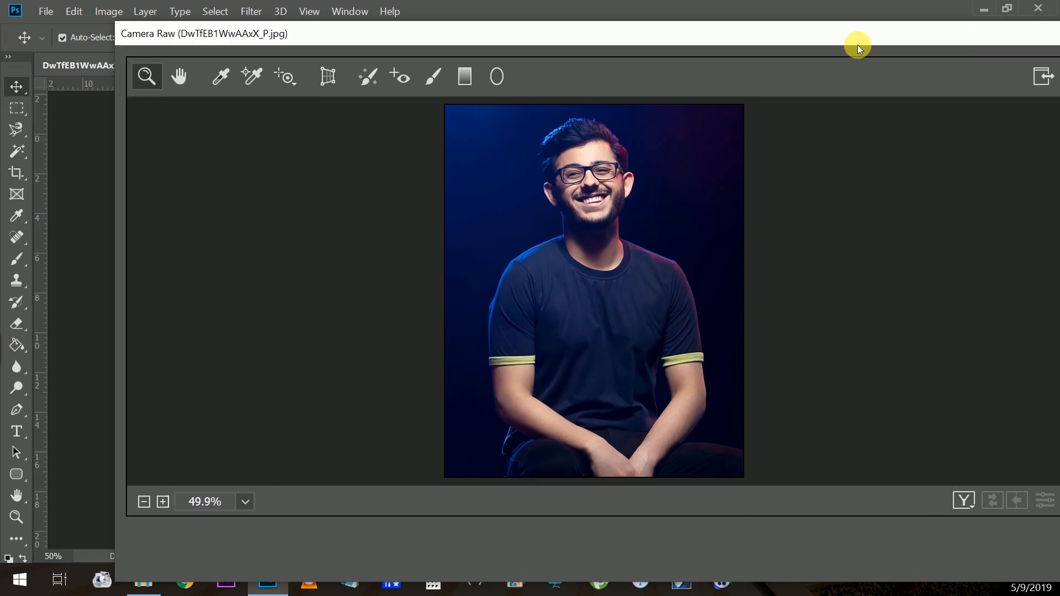
pyautogui.moveTo(118, 23); pyautogui.dragTo(640, 33)
pyautogui.click(900, 256)
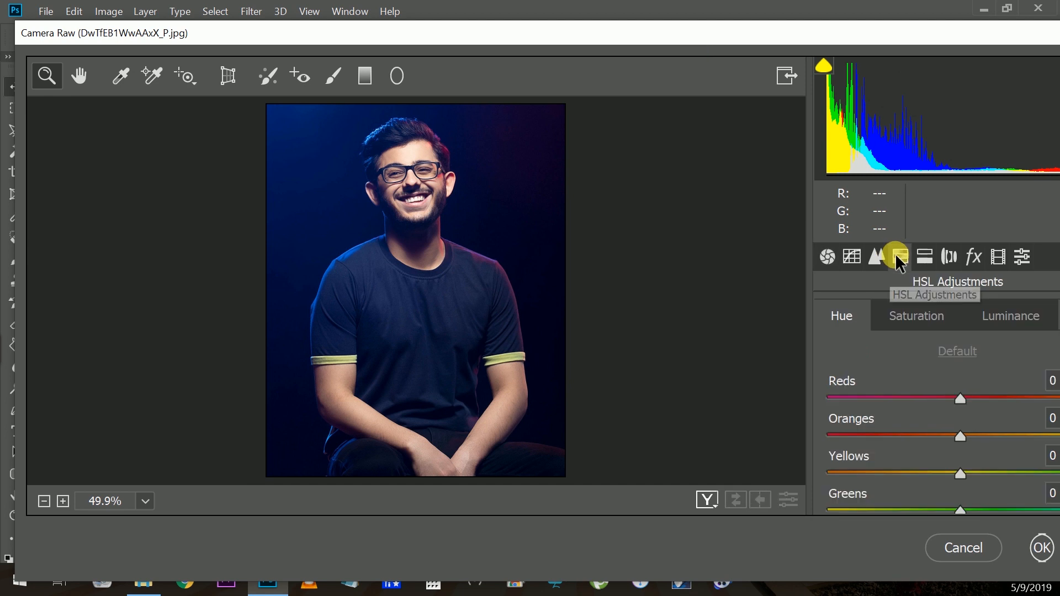
pyautogui.scroll(-3, 971, 381)
pyautogui.moveTo(962, 459); pyautogui.dragTo(840, 465)
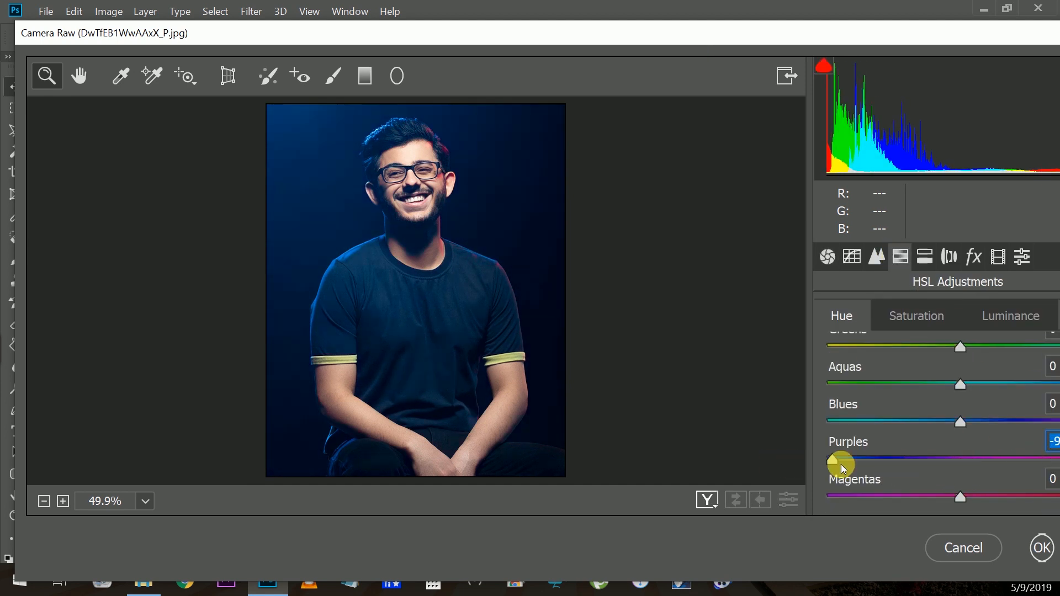
pyautogui.moveTo(895, 422); pyautogui.dragTo(1016, 414)
pyautogui.click(955, 538)
# Outline the seated man with the Magnetic Lasso and invert the selection so that it covers the background.
pyautogui.hotkey('ctrl', '+')
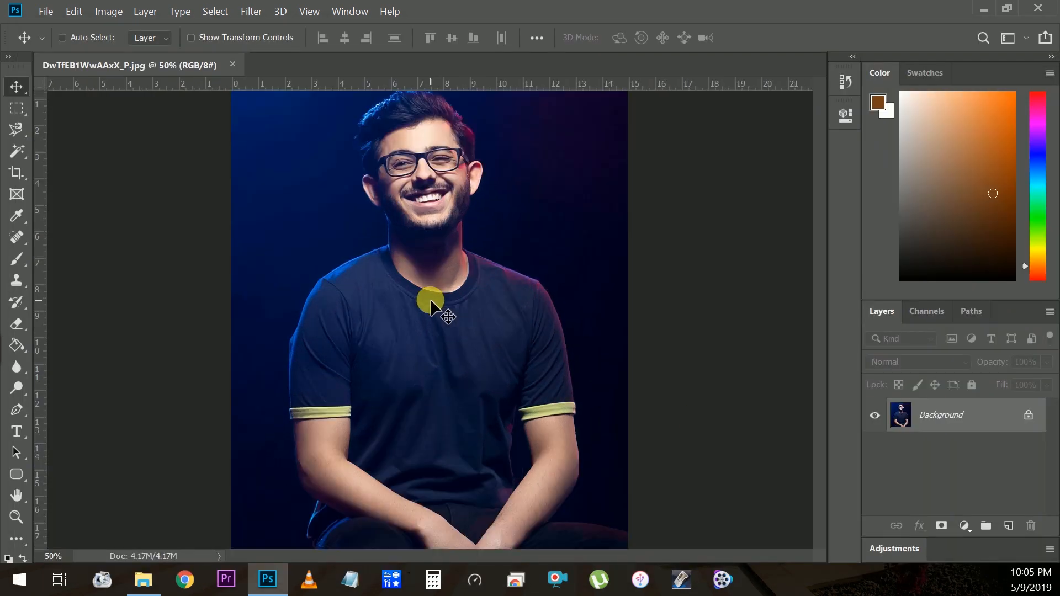
pyautogui.click(16, 130)
pyautogui.rightClick(16, 129)
pyautogui.click(83, 165)
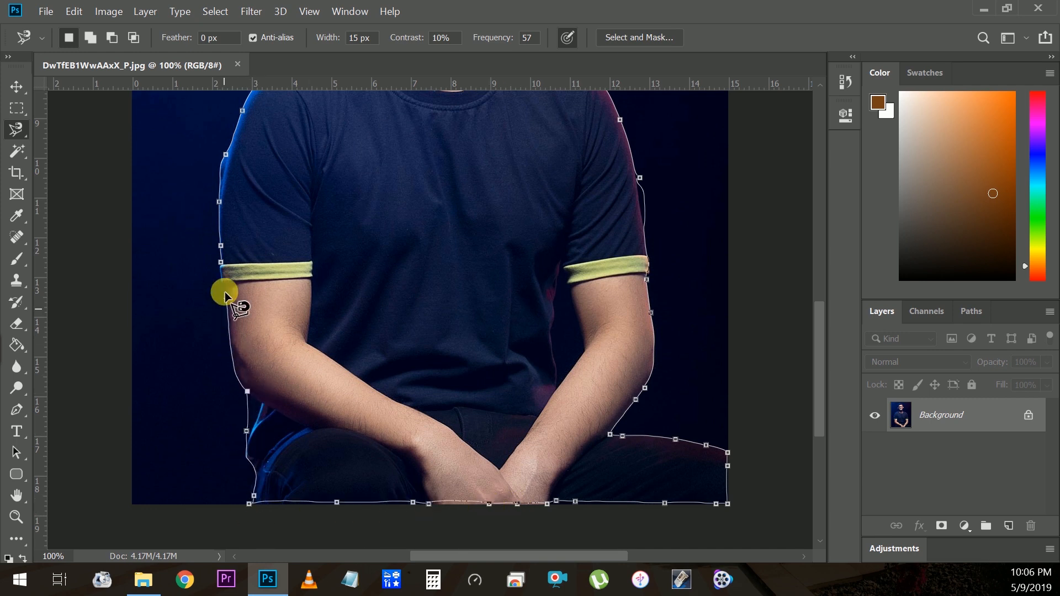
pyautogui.doubleClick(222, 261)
pyautogui.rightClick(348, 227)
pyautogui.click(374, 254)
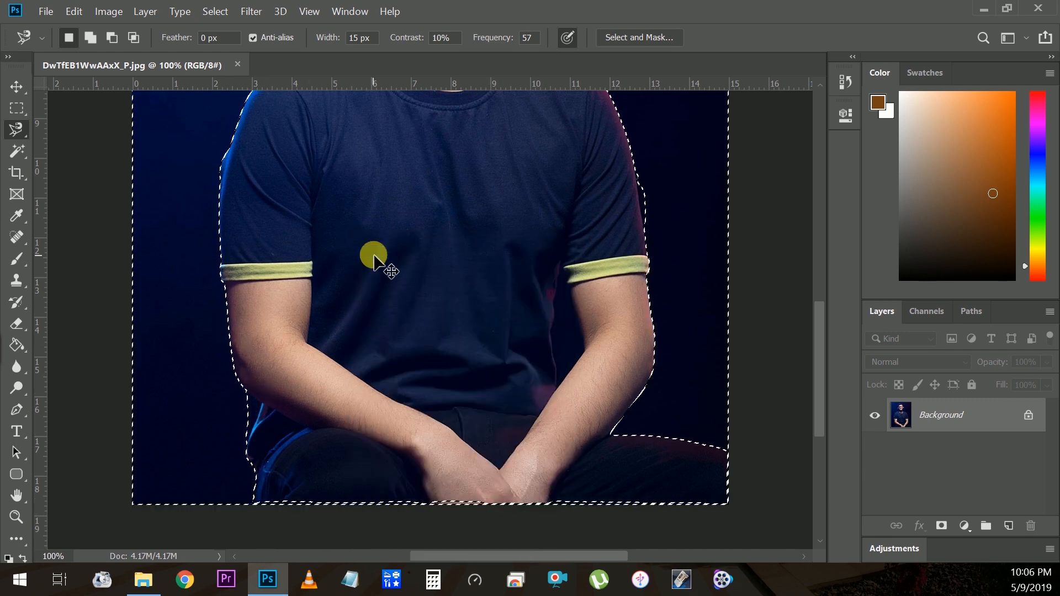
# Turn the selected background teal with the Camera Raw filter, setting the Blues hue to -73 and the Purples hue to -100.
pyautogui.hotkey('ctrl', '-')
pyautogui.hotkey('ctrl', '-')
pyautogui.click(249, 13)
pyautogui.click(303, 108)
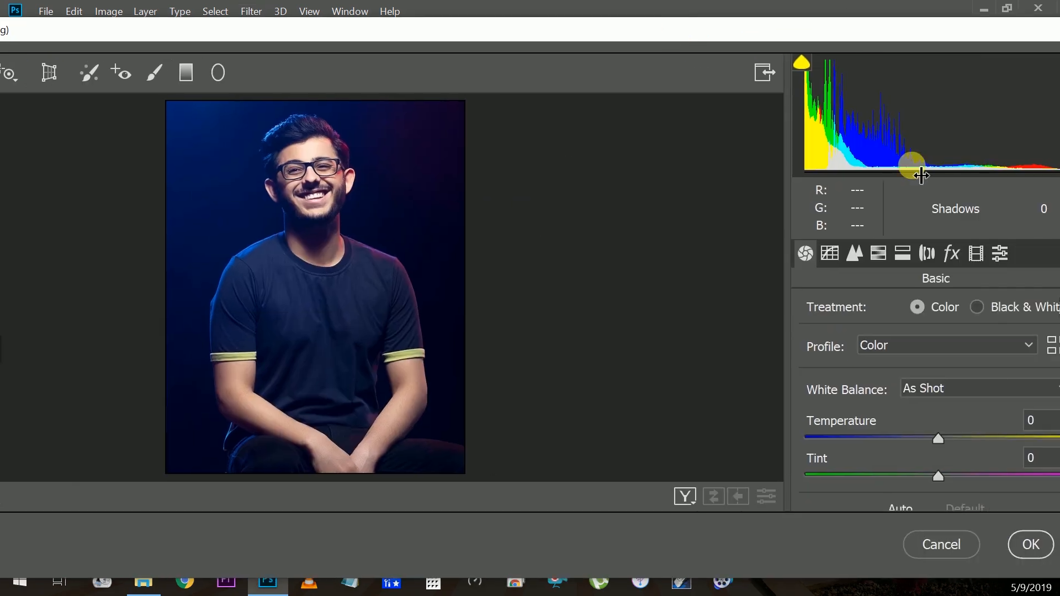
pyautogui.click(879, 253)
pyautogui.scroll(-3, 927, 386)
pyautogui.moveTo(938, 419); pyautogui.dragTo(842, 419)
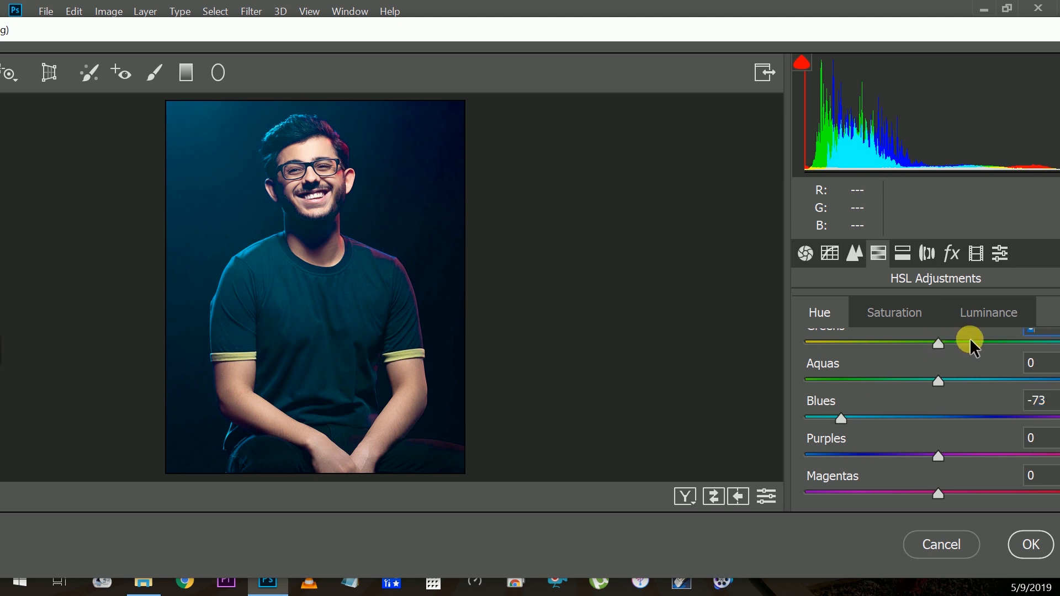
pyautogui.moveTo(1021, 454); pyautogui.dragTo(760, 462)
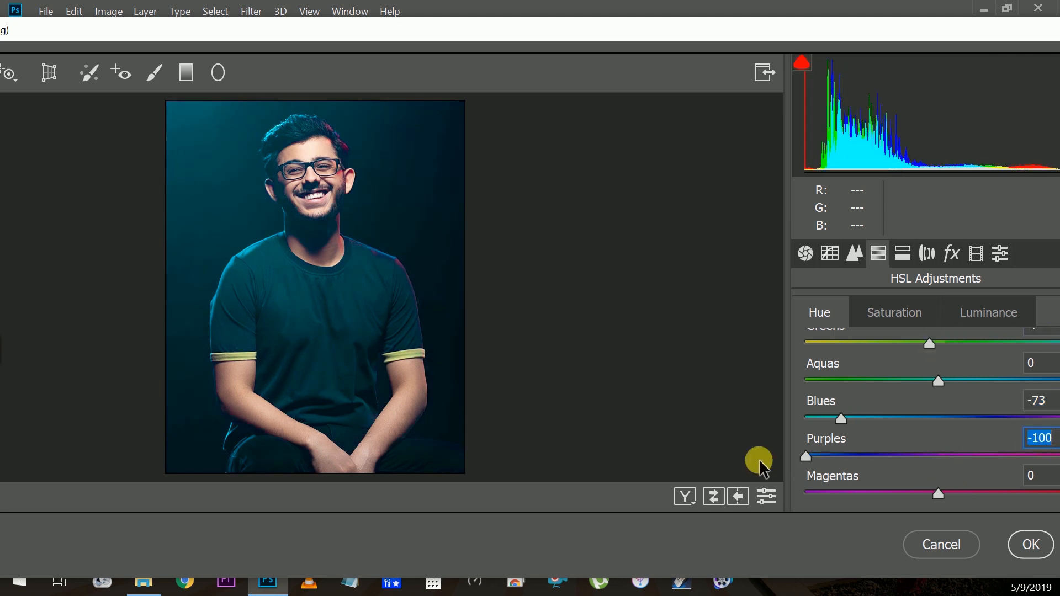
pyautogui.click(1016, 547)
# In Camera Raw, shift the man's Blues and Purples hues moderately toward purple and set the Magentas hue to +69.
pyautogui.click(248, 12)
pyautogui.click(296, 109)
pyautogui.click(878, 254)
pyautogui.scroll(-3, 944, 403)
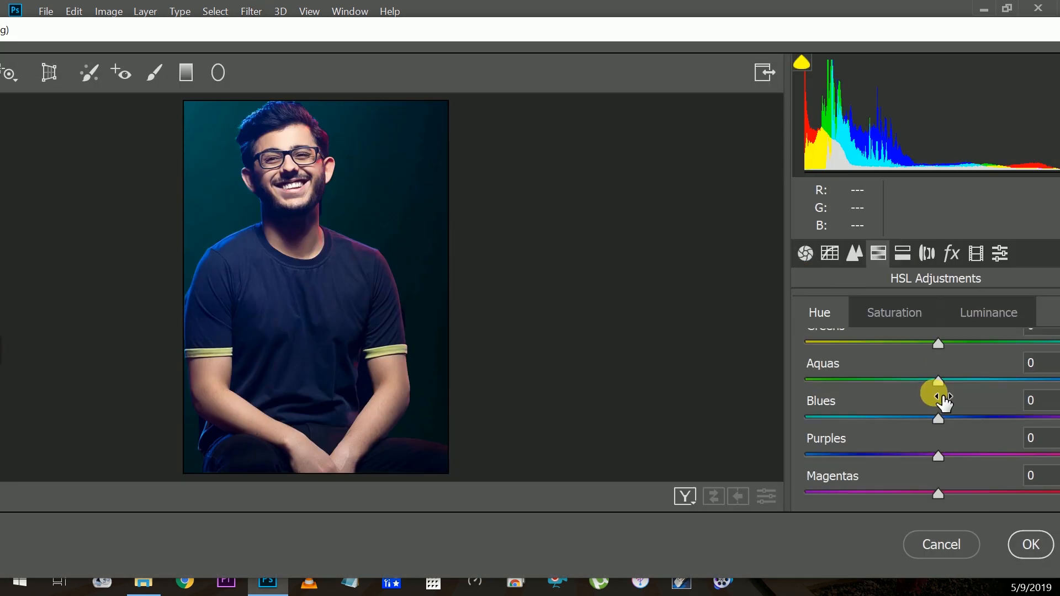
pyautogui.moveTo(850, 412); pyautogui.dragTo(996, 414)
pyautogui.moveTo(950, 456); pyautogui.dragTo(1040, 457)
pyautogui.moveTo(938, 493); pyautogui.dragTo(1043, 497)
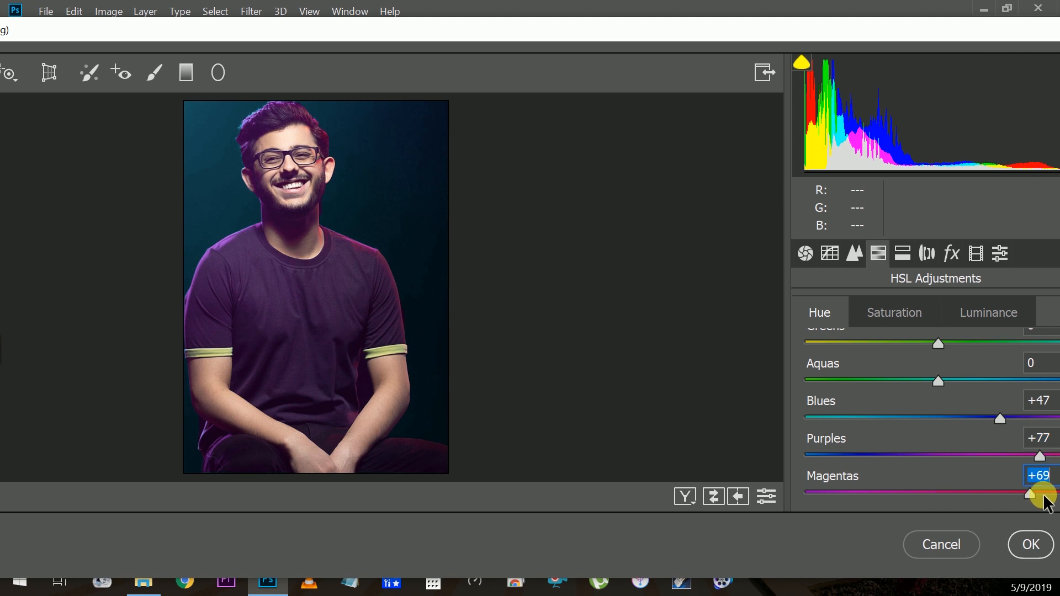
pyautogui.moveTo(976, 424); pyautogui.dragTo(962, 419)
pyautogui.moveTo(1039, 456); pyautogui.dragTo(970, 439)
# Fine-tune the man's tones in the Basic adjustments and apply the Camera Raw filter.
pyautogui.click(805, 254)
pyautogui.scroll(-2, 929, 417)
pyautogui.moveTo(982, 479); pyautogui.dragTo(963, 455)
pyautogui.scroll(-5, 963, 448)
pyautogui.click(1028, 543)
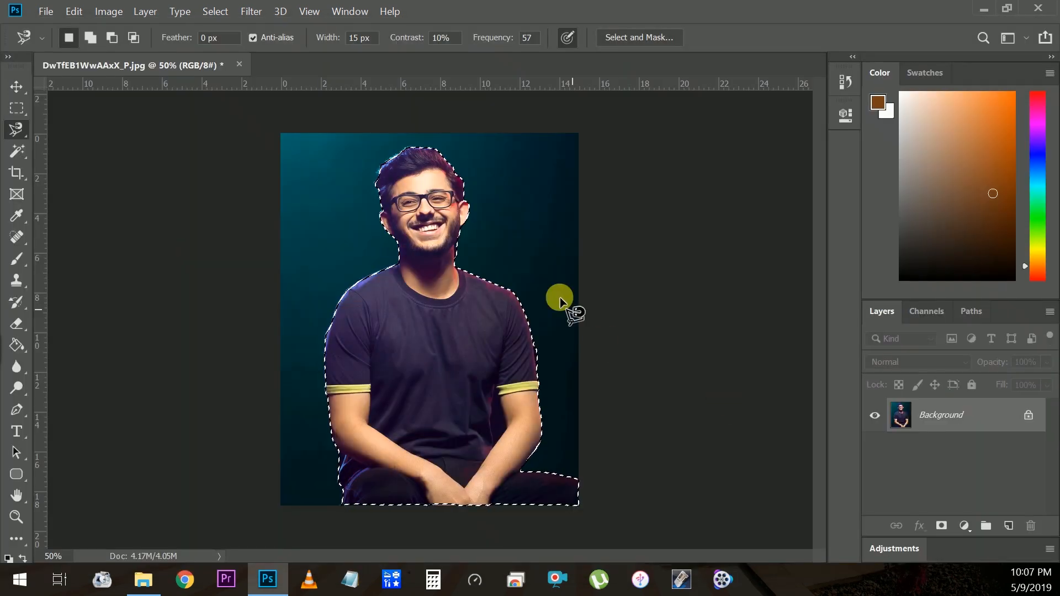
# Invert the selection to the background and apply a horizontal Motion Blur around the man.
pyautogui.rightClick(463, 171)
pyautogui.click(520, 191)
pyautogui.click(251, 11)
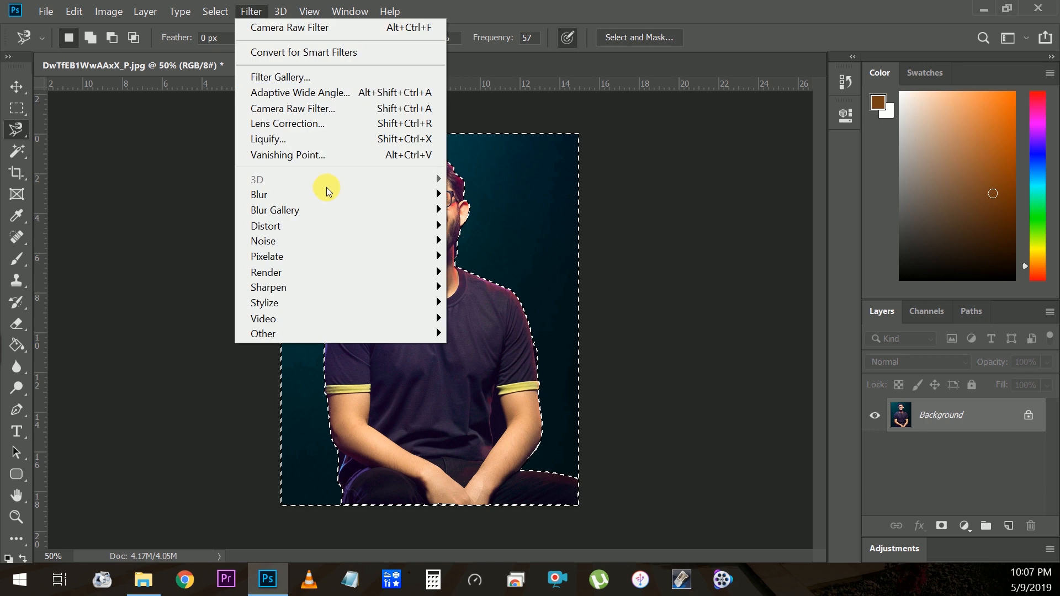
pyautogui.moveTo(331, 194)
pyautogui.click(486, 287)
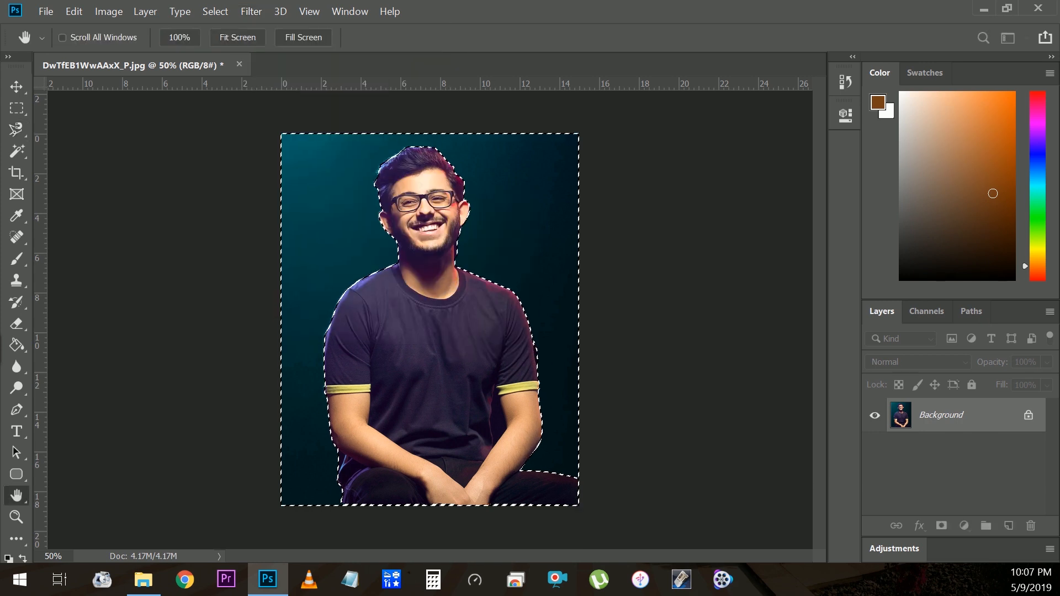
pyautogui.moveTo(739, 76); pyautogui.dragTo(955, 114)
pyautogui.moveTo(726, 404)
pyautogui.mouseDown()
pyautogui.moveTo(815, 398)
pyautogui.moveTo(827, 408)
pyautogui.mouseUp()
pyautogui.click(922, 139)
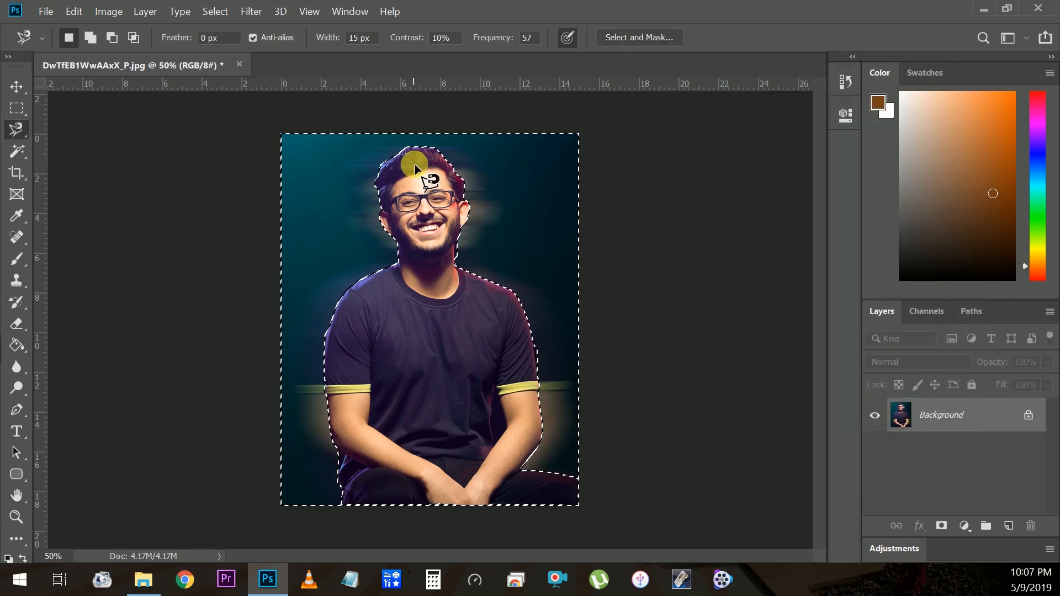
# Brighten the selected background with Brightness/Contrast, raising the brightness above 58 and setting the contrast to 56.
pyautogui.click(109, 12)
pyautogui.moveTo(142, 49)
pyautogui.click(298, 64)
pyautogui.moveTo(866, 202); pyautogui.dragTo(894, 198)
pyautogui.moveTo(865, 251); pyautogui.dragTo(910, 249)
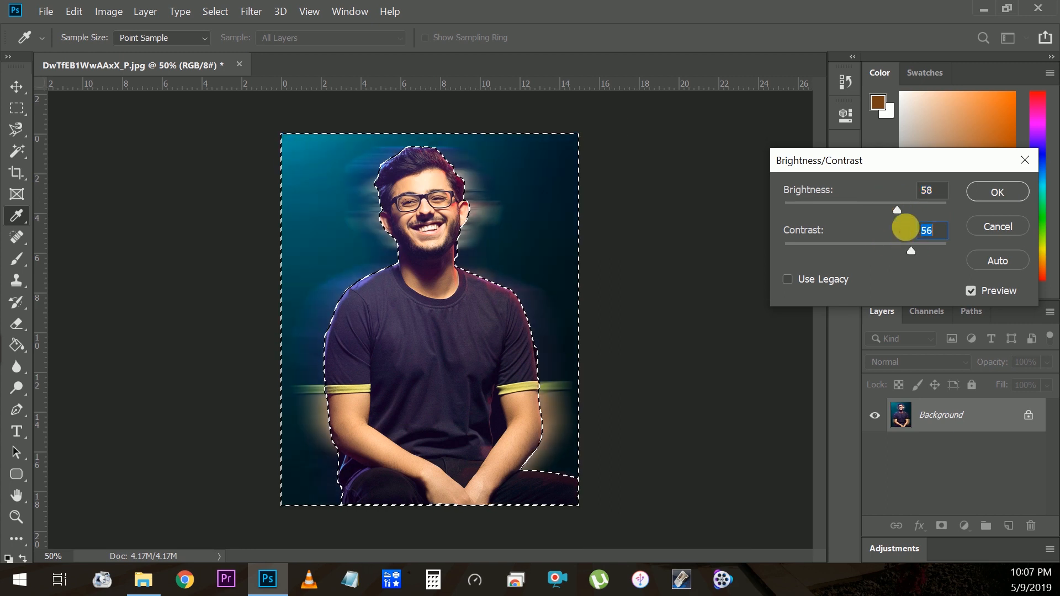
pyautogui.moveTo(903, 203); pyautogui.dragTo(911, 208)
pyautogui.click(998, 191)
# Invert the selection to the man and set his brightness to 14 and contrast to 36.
pyautogui.rightClick(494, 175)
pyautogui.click(552, 199)
pyautogui.click(102, 11)
pyautogui.moveTo(147, 50)
pyautogui.click(298, 64)
pyautogui.click(875, 203)
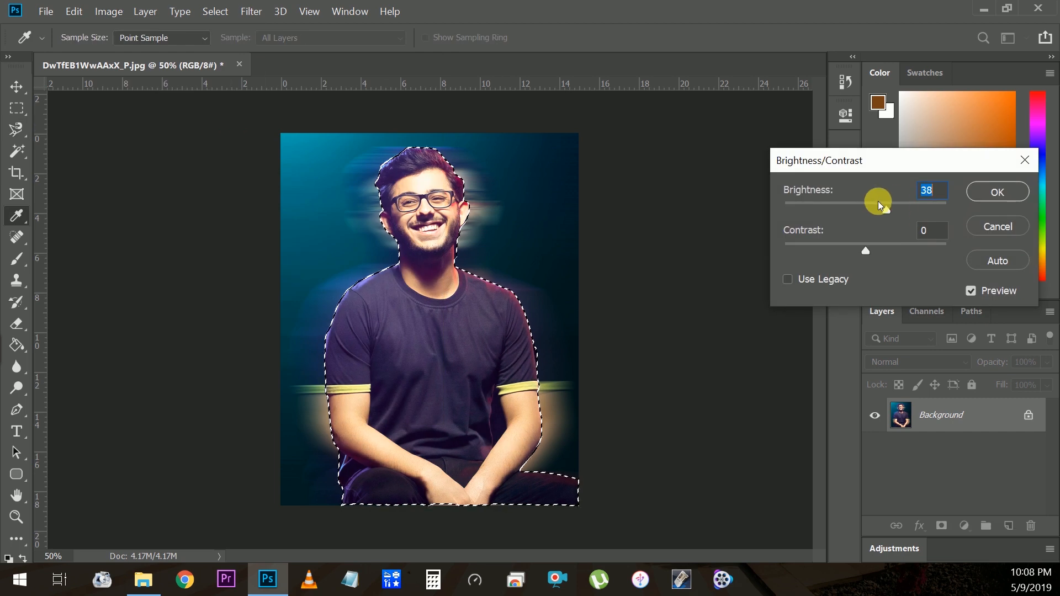
pyautogui.moveTo(866, 251); pyautogui.dragTo(894, 246)
pyautogui.moveTo(879, 207); pyautogui.dragTo(869, 208)
pyautogui.click(997, 194)
pyautogui.click(878, 209)
pyautogui.click(873, 204)
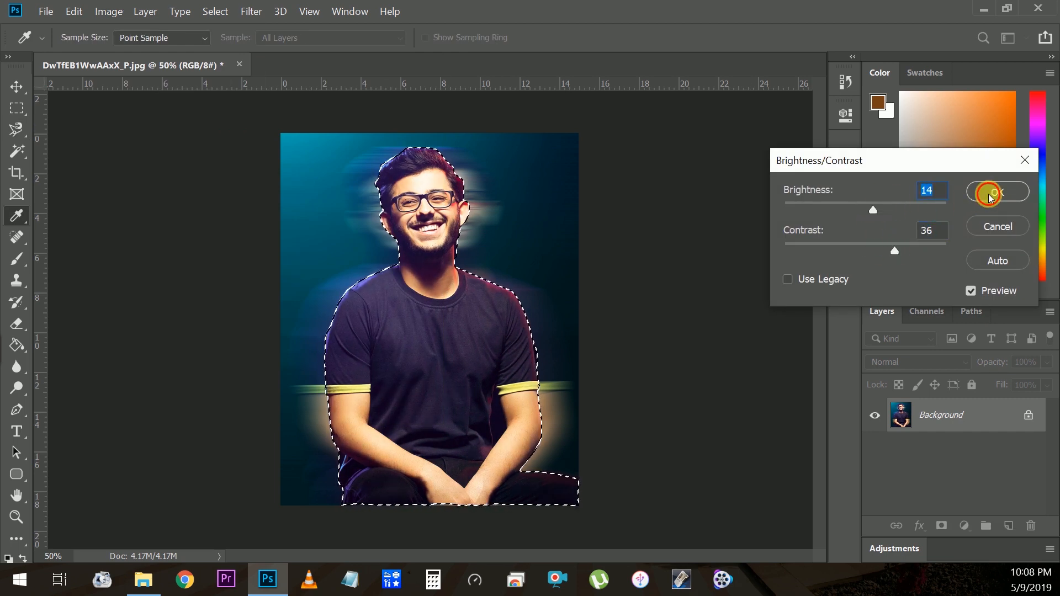
pyautogui.click(989, 195)
# Deselect the man and switch to the Move tool.
pyautogui.press('m')
pyautogui.click(113, 149)
pyautogui.click(11, 84)
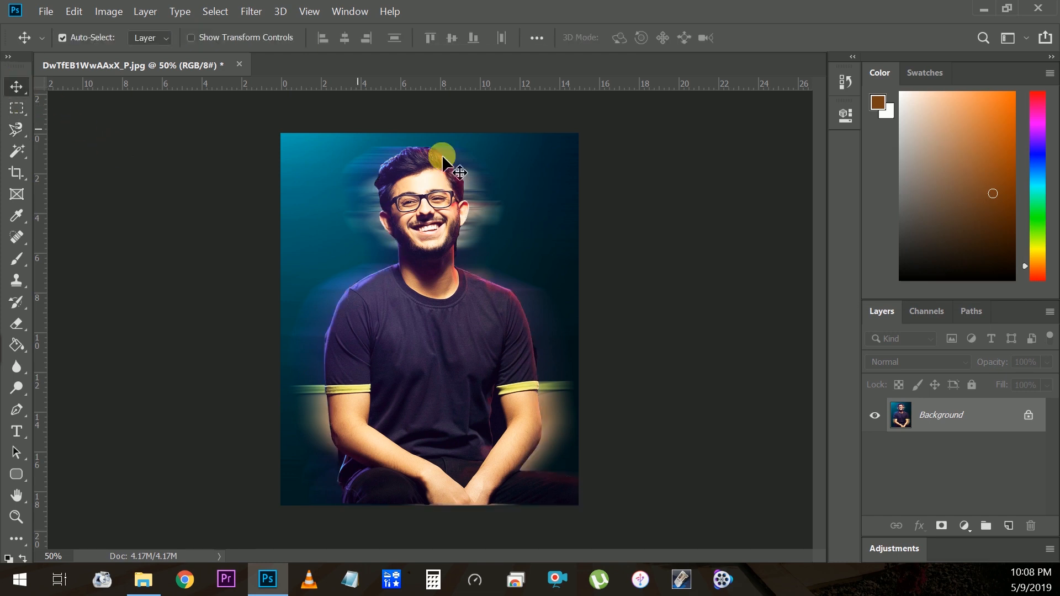
# Slightly raise the brightness of the whole image with Brightness/Contrast.
pyautogui.click(46, 11)
pyautogui.click(109, 11)
pyautogui.moveTo(166, 52)
pyautogui.click(331, 52)
pyautogui.moveTo(866, 210)
pyautogui.mouseDown()
pyautogui.moveTo(878, 210)
pyautogui.moveTo(884, 247)
pyautogui.moveTo(909, 241)
pyautogui.moveTo(867, 242)
pyautogui.moveTo(886, 210)
pyautogui.moveTo(877, 210)
pyautogui.mouseUp()
pyautogui.click(993, 192)
pyautogui.press('v')
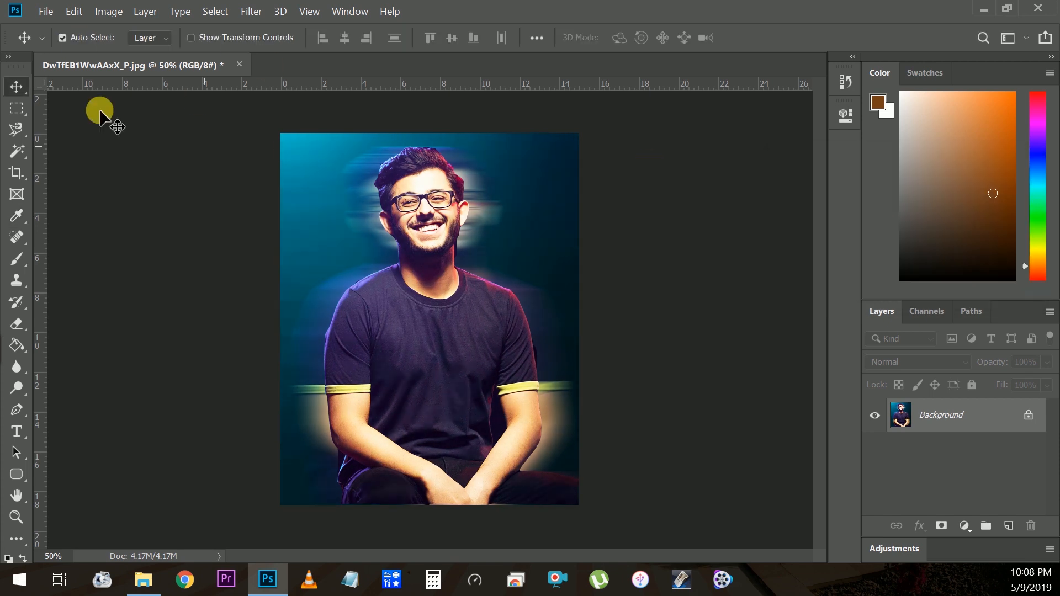
# Save the edited portrait as a JPEG named done.
pyautogui.click(49, 12)
pyautogui.click(102, 197)
pyautogui.write('done')
pyautogui.press('Return')
pyautogui.press('Return')
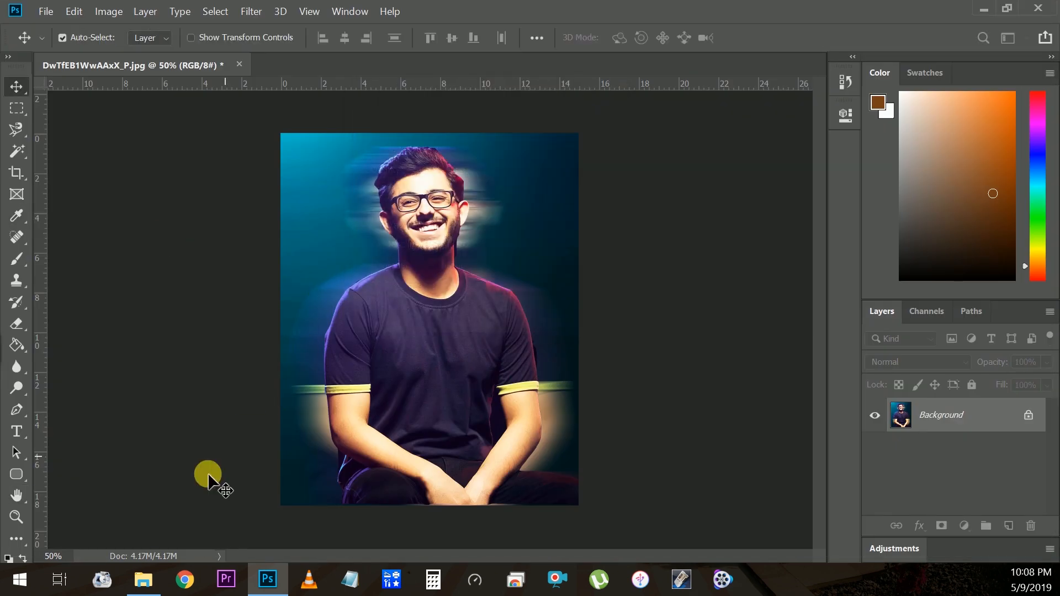
# Switch to File Explorer, open the done image and examine the face, shirt and blurred edges up close.
pyautogui.click(141, 585)
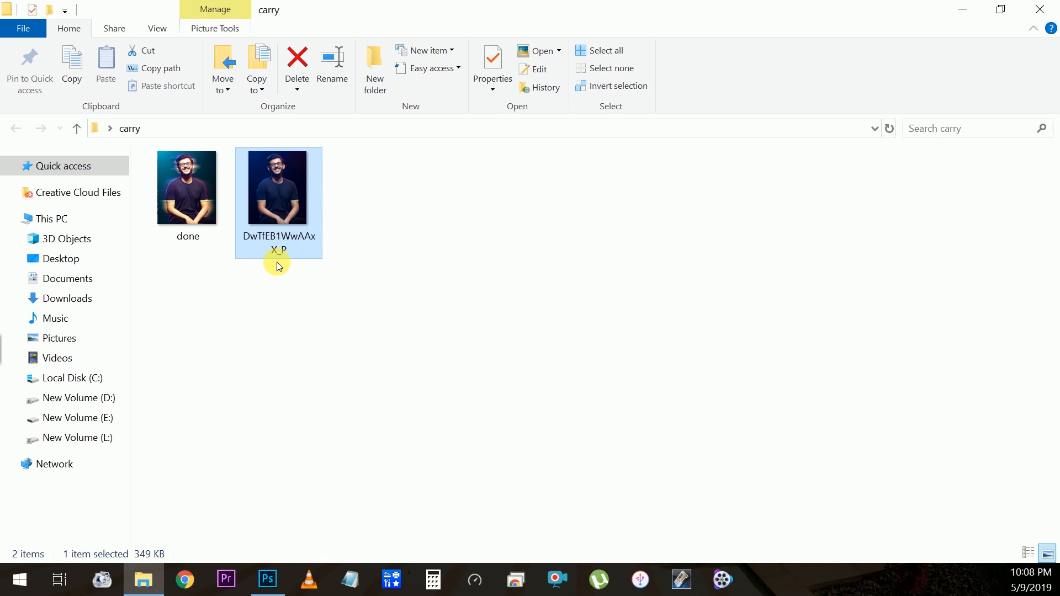
pyautogui.doubleClick(214, 201)
pyautogui.scroll(5, 522, 164)
pyautogui.moveTo(570, 114); pyautogui.dragTo(578, 434)
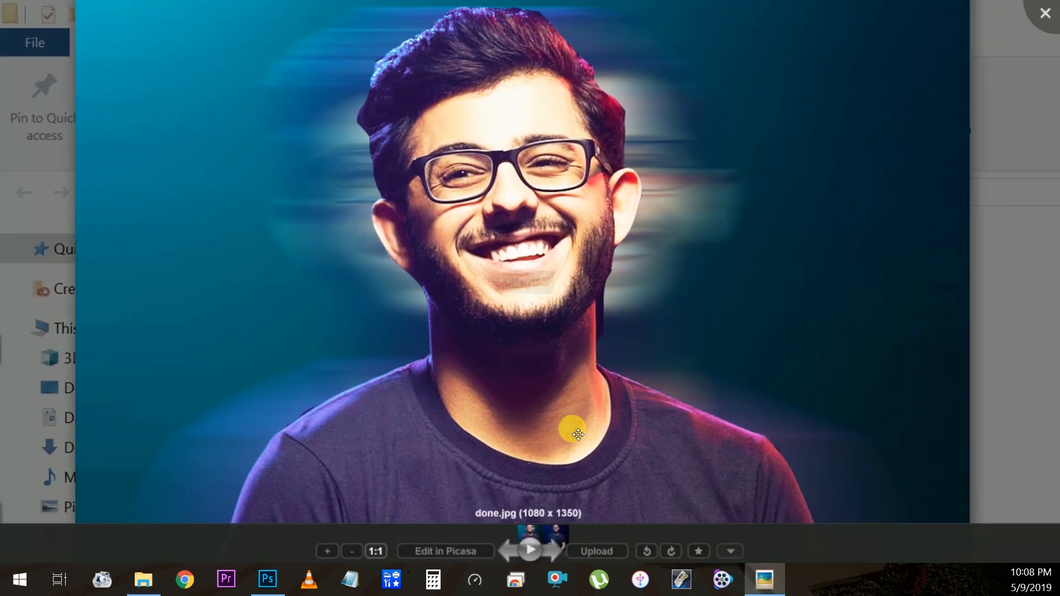
pyautogui.moveTo(558, 471); pyautogui.dragTo(527, 241)
pyautogui.moveTo(535, 362); pyautogui.dragTo(505, 197)
pyautogui.scroll(-5, 505, 197)
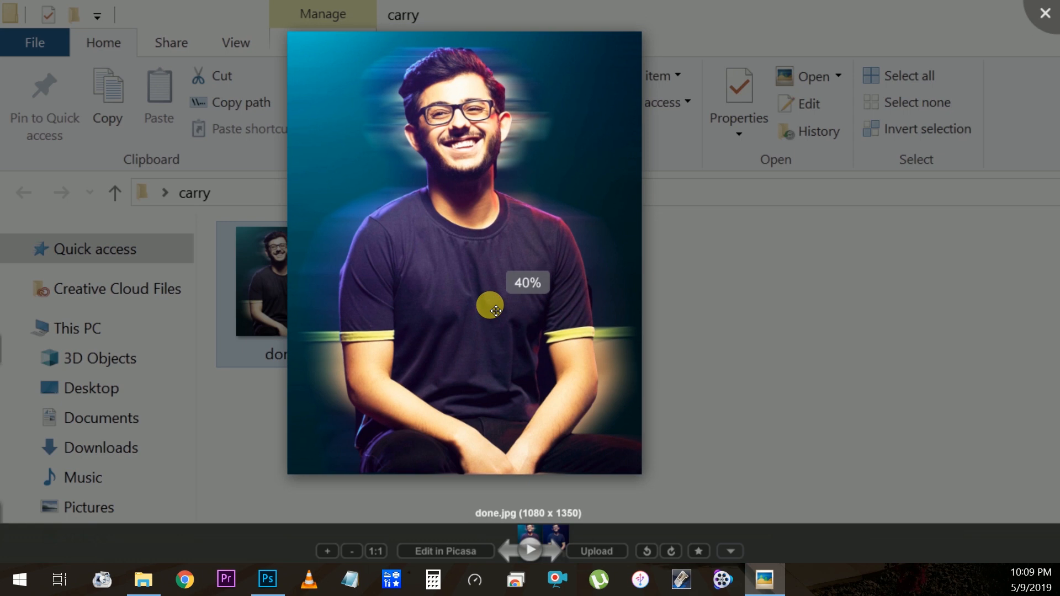
pyautogui.press('Right')
pyautogui.press('Left')
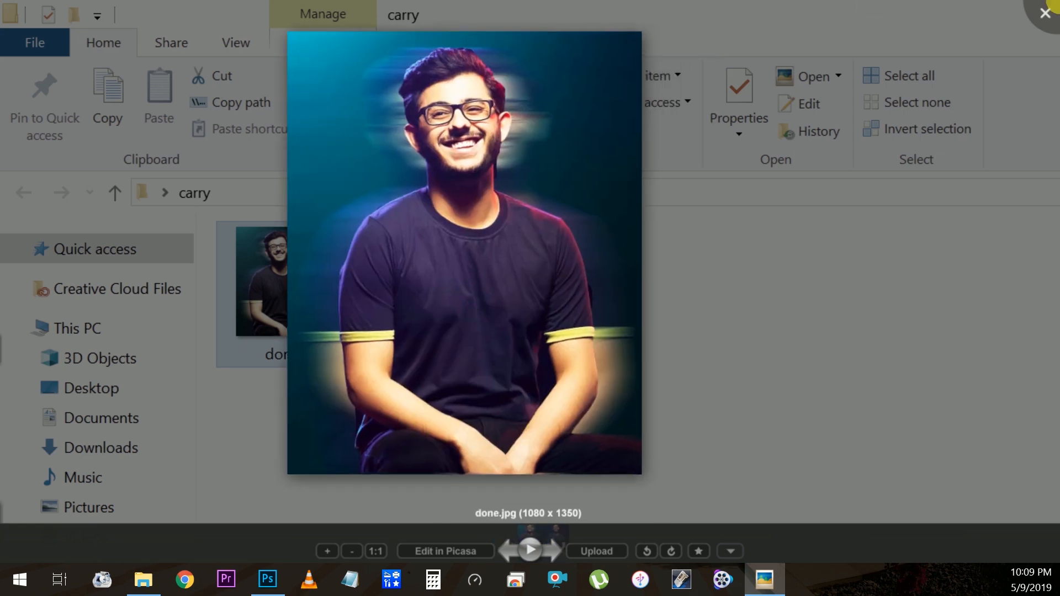
pyautogui.click(1057, 2)
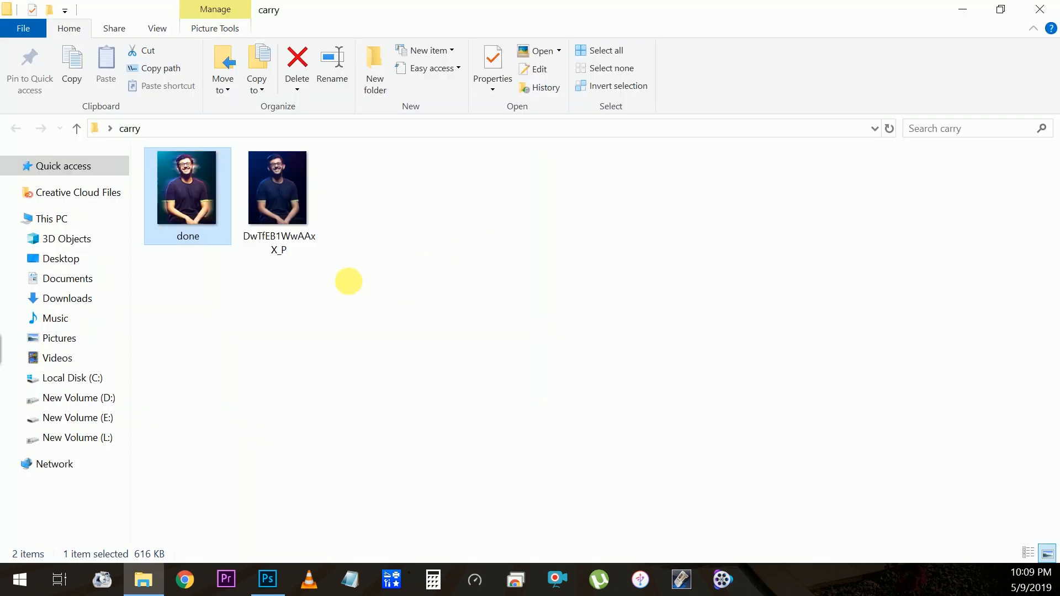
# Reopen the done image and compare it repeatedly with the original portrait.
pyautogui.press('Return')
pyautogui.press('Right')
pyautogui.press('Left')
pyautogui.press('Right')
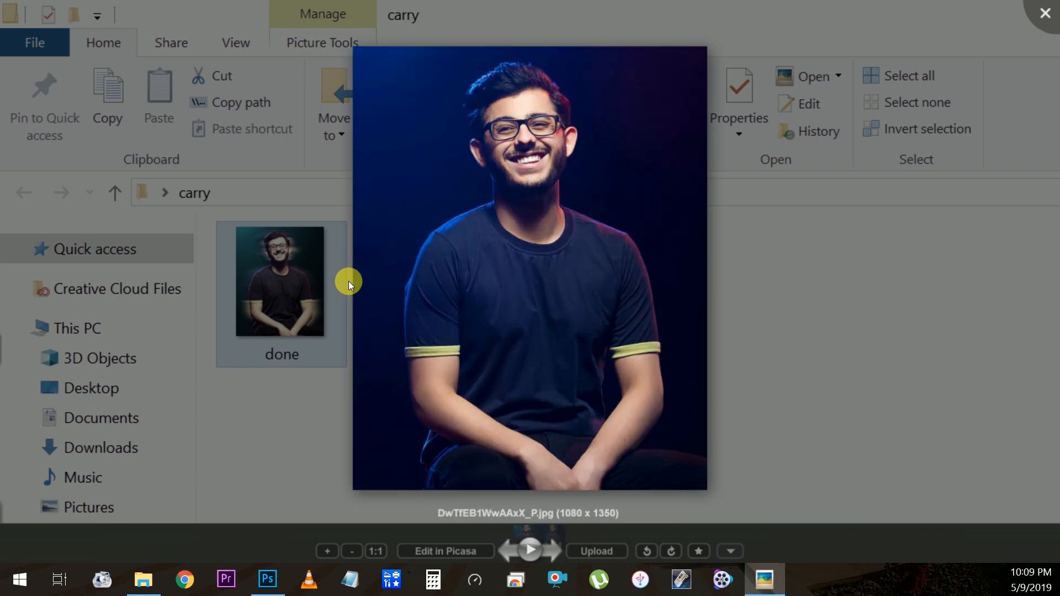
pyautogui.press('Left')
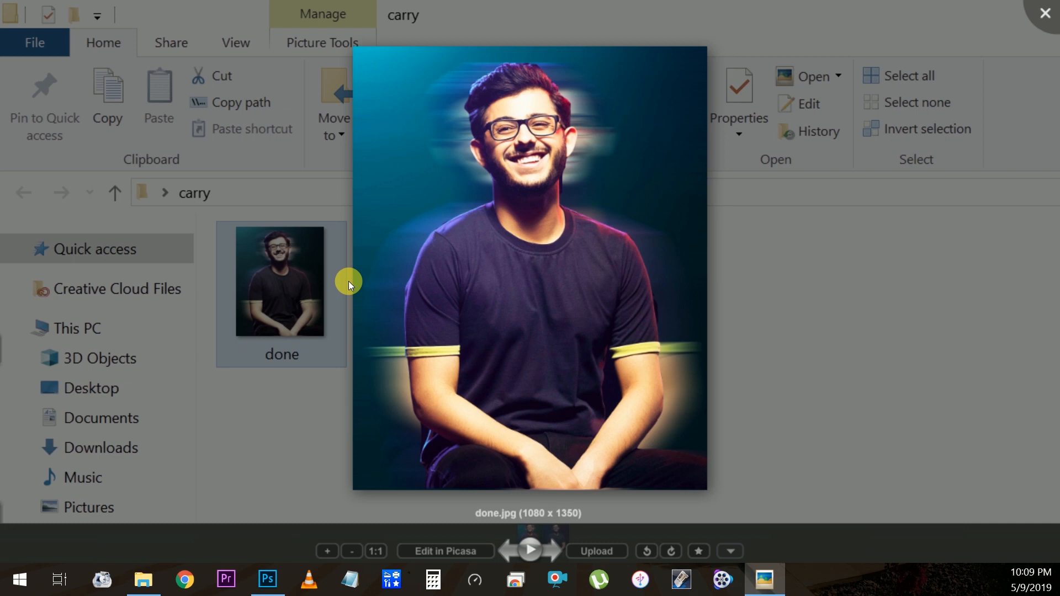
pyautogui.press('Right')
pyautogui.press('Left')
pyautogui.press('Right')
pyautogui.press('Left')
pyautogui.press('Right')
pyautogui.click(1045, 12)
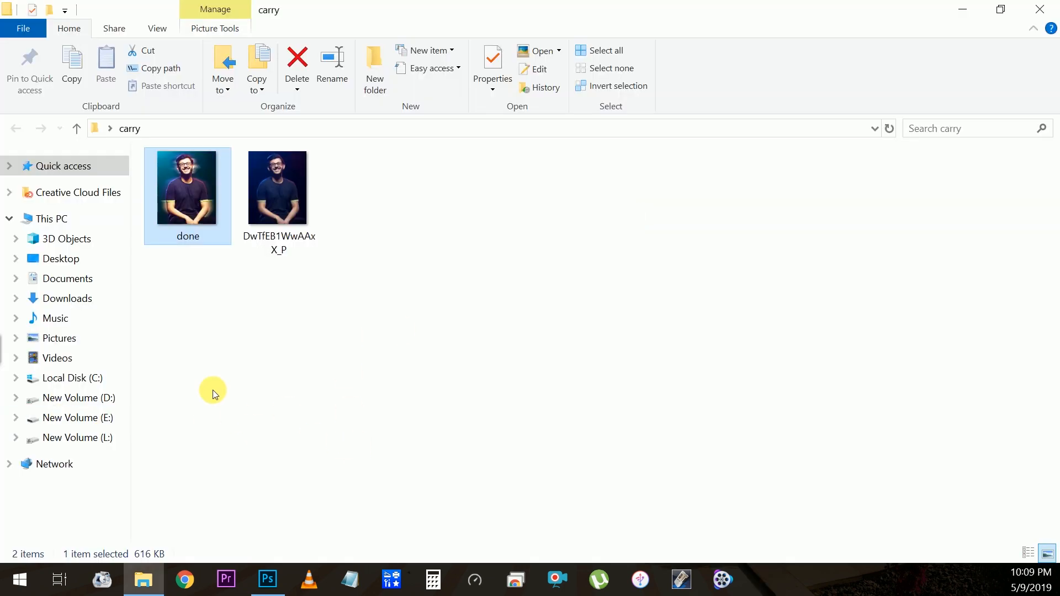